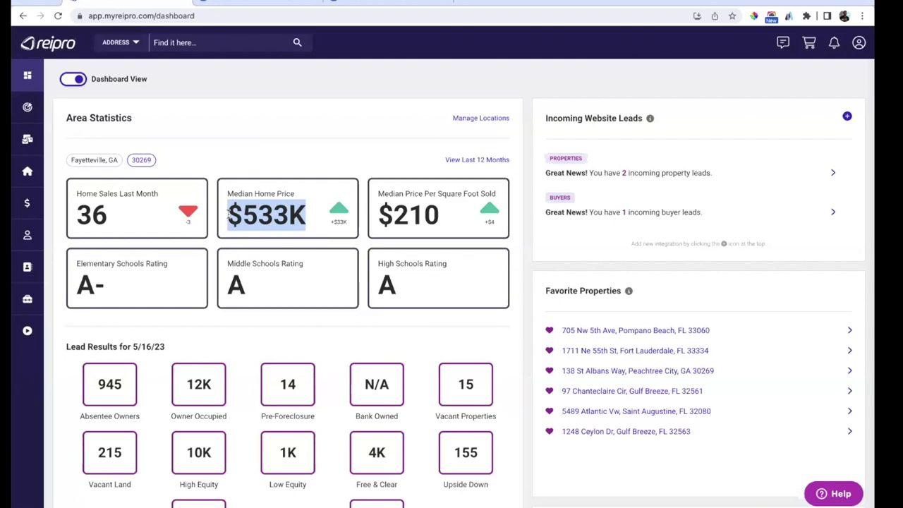
- Open the LEADPro lead finder and set the search location to ZIP code 30269
{"action": "left_click", "coordinate": [249, 138]}
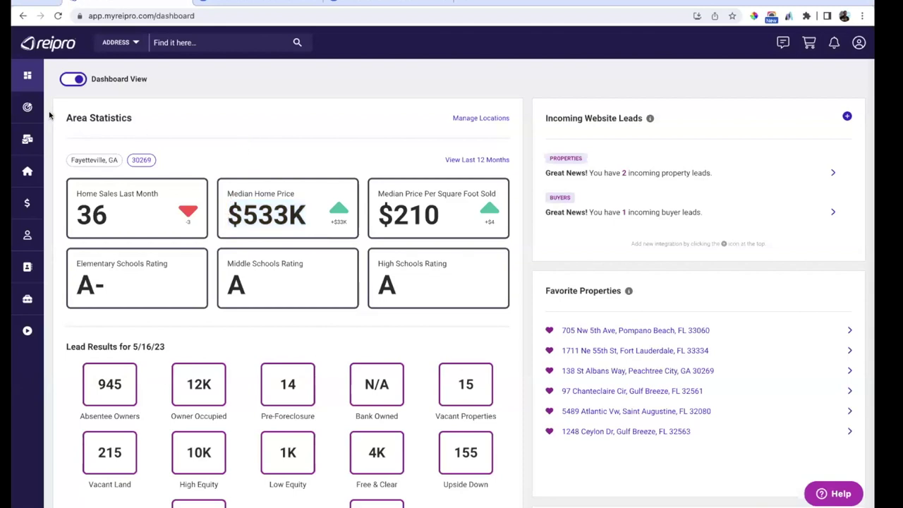
{"action": "mouse_move", "coordinate": [65, 109]}
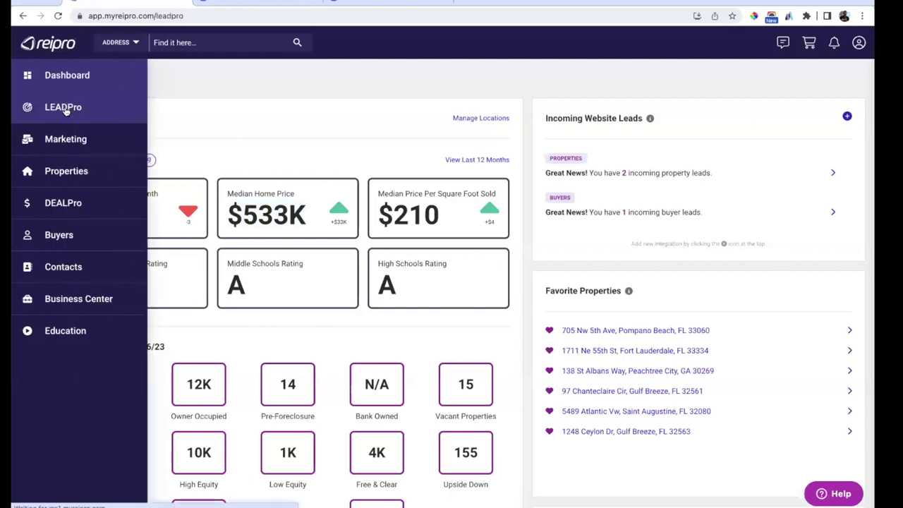
{"action": "left_click", "coordinate": [65, 107]}
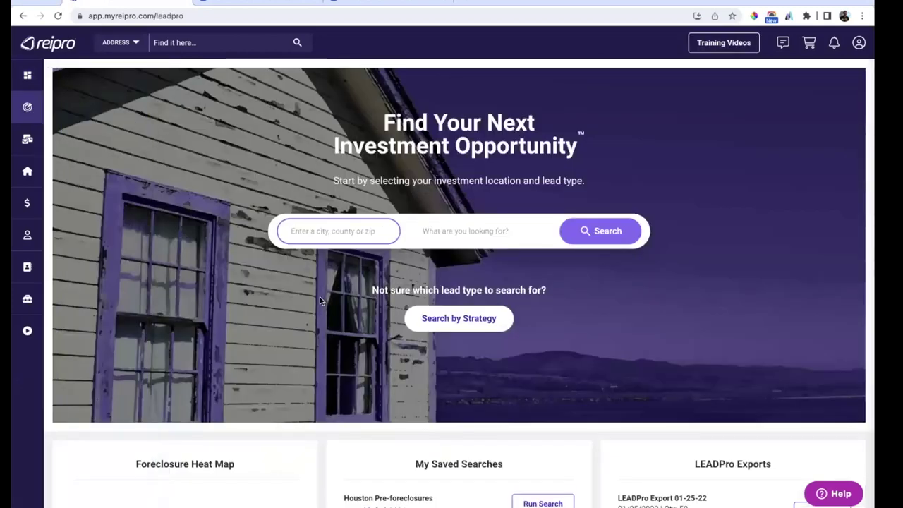
{"action": "left_click", "coordinate": [308, 234]}
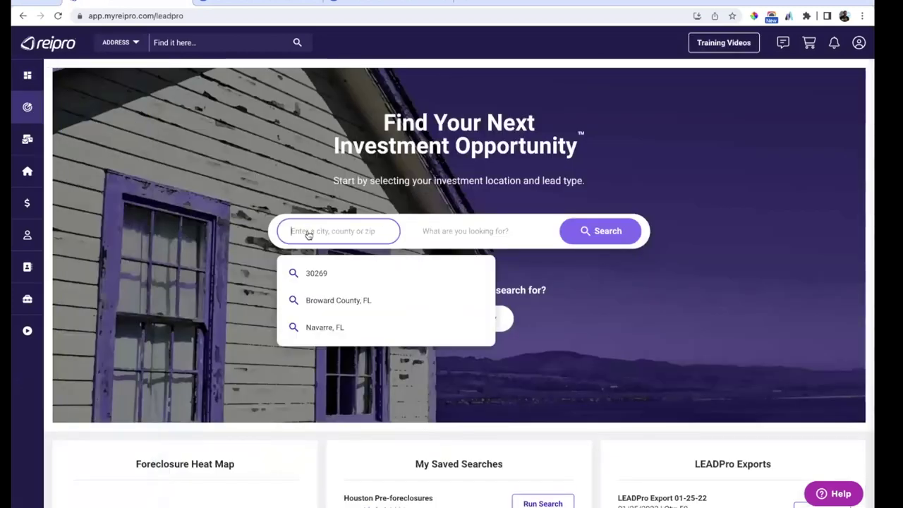
{"action": "left_click", "coordinate": [310, 273]}
- View the available lead types, close them, and run the search with the Lease Options strategy instead
{"action": "left_click", "coordinate": [440, 233]}
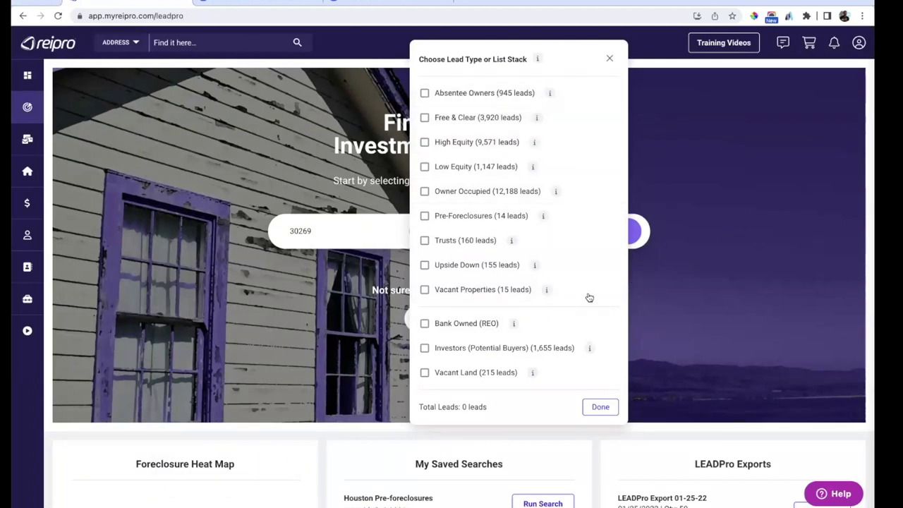
{"action": "left_click", "coordinate": [719, 268]}
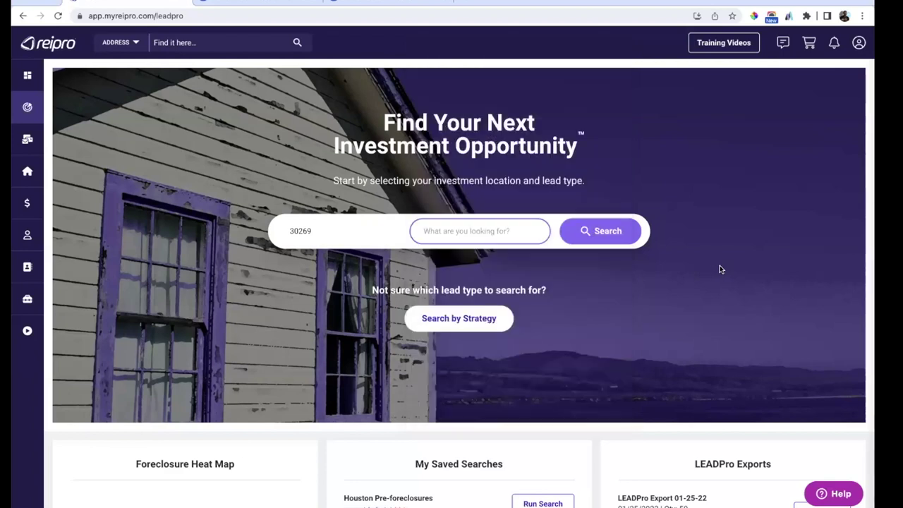
{"action": "left_click", "coordinate": [453, 319]}
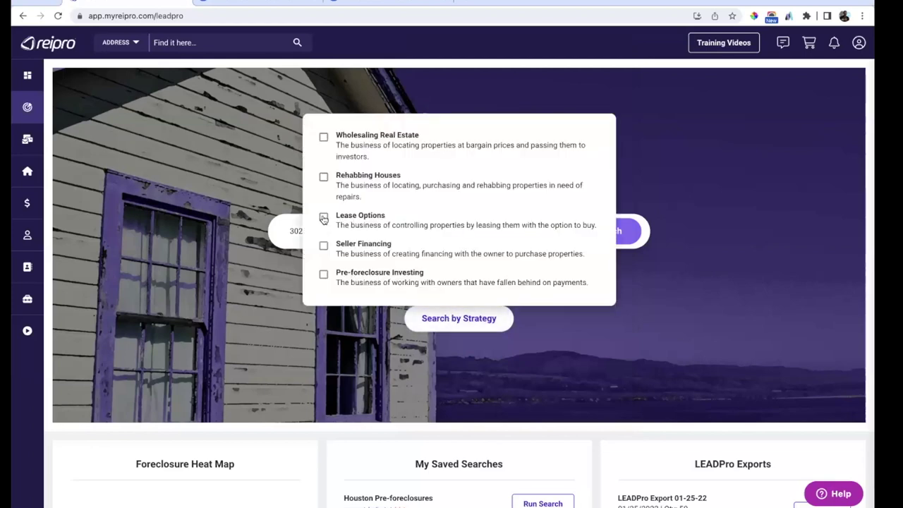
{"action": "left_click", "coordinate": [324, 217]}
{"action": "left_click", "coordinate": [597, 227]}
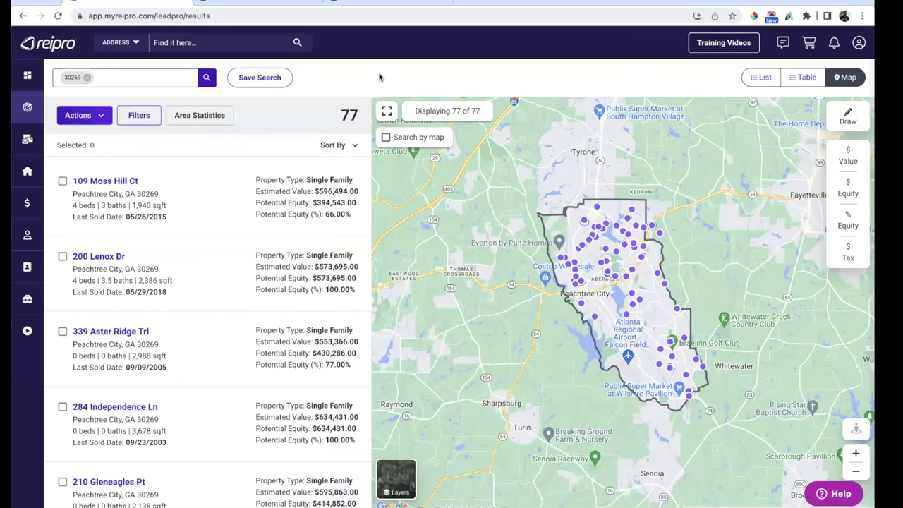
- In the lead filters, deselect Condo, Townhouse, Multi-Family and Mobile so only Single Family remains, and review the property value filters
{"action": "left_click", "coordinate": [140, 118]}
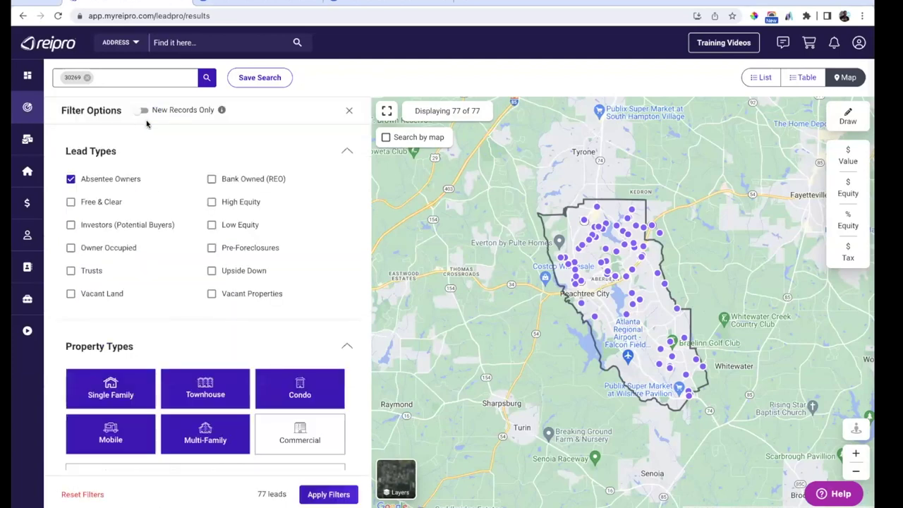
{"action": "scroll", "coordinate": [272, 242], "scroll_direction": "down", "scroll_amount": 3}
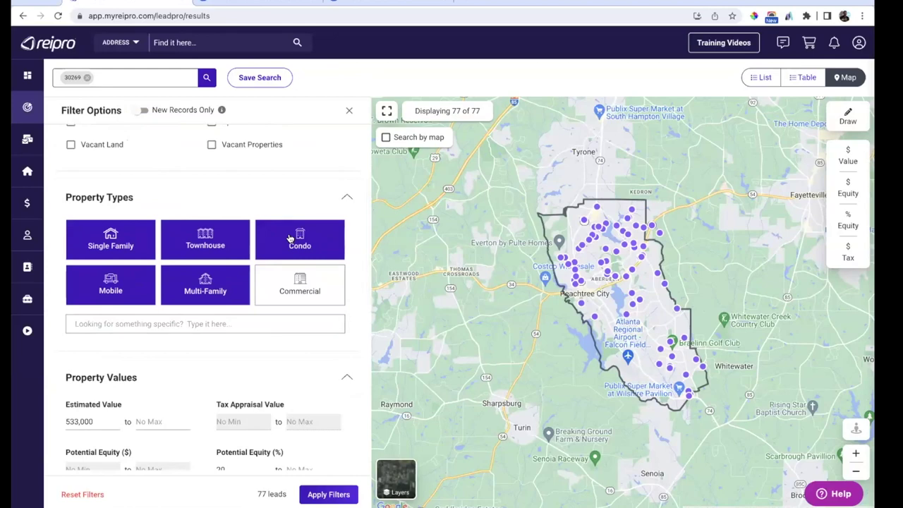
{"action": "left_click", "coordinate": [291, 240]}
{"action": "left_click", "coordinate": [205, 239]}
{"action": "left_click", "coordinate": [205, 284]}
{"action": "left_click", "coordinate": [127, 284]}
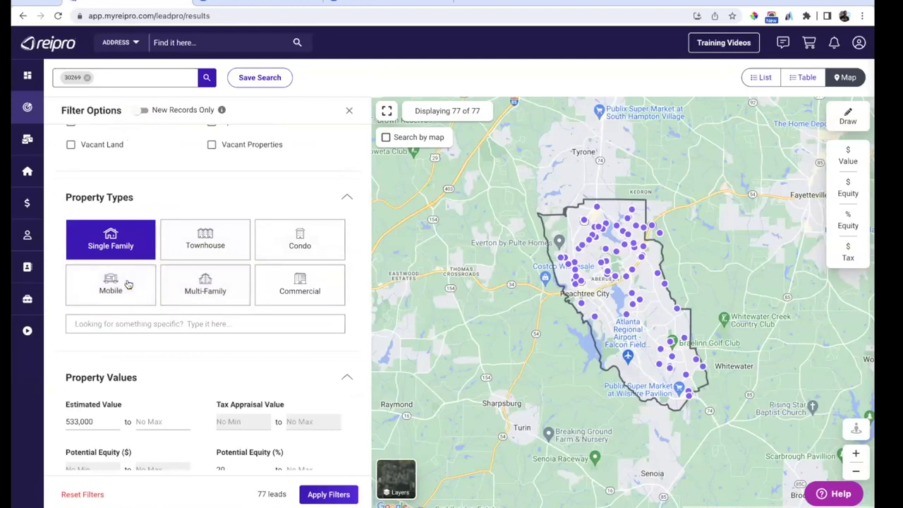
{"action": "scroll", "coordinate": [170, 357], "scroll_direction": "down", "scroll_amount": 3}
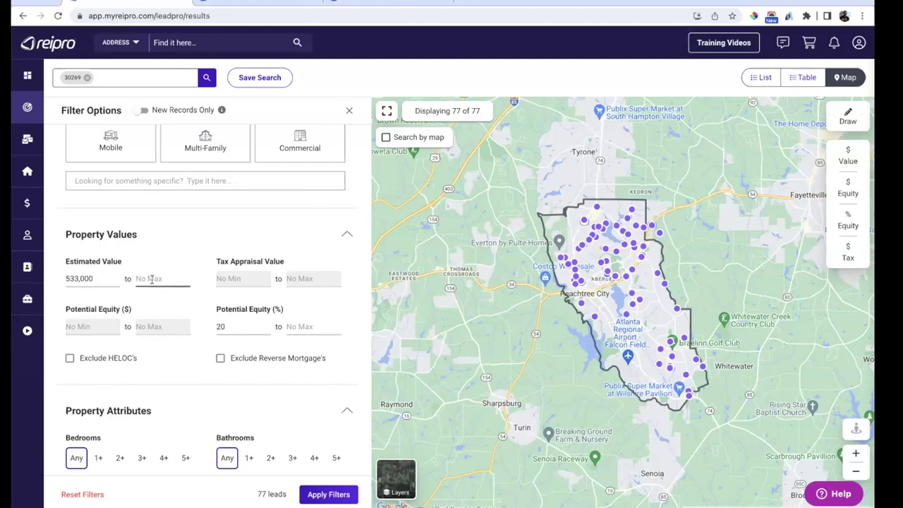
{"action": "scroll", "coordinate": [150, 279], "scroll_direction": "down", "scroll_amount": 1}
{"action": "left_click_drag", "start_coordinate": [216, 276], "coordinate": [289, 280]}
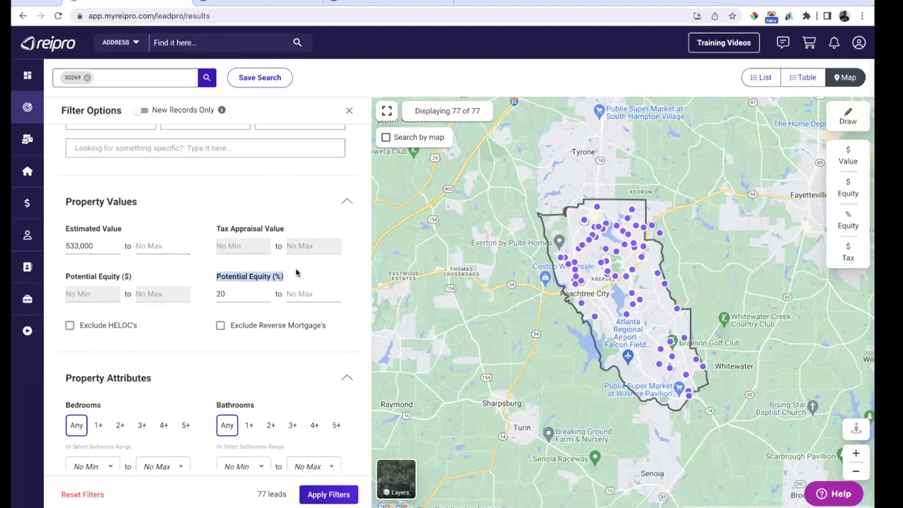
{"action": "left_click", "coordinate": [296, 272]}
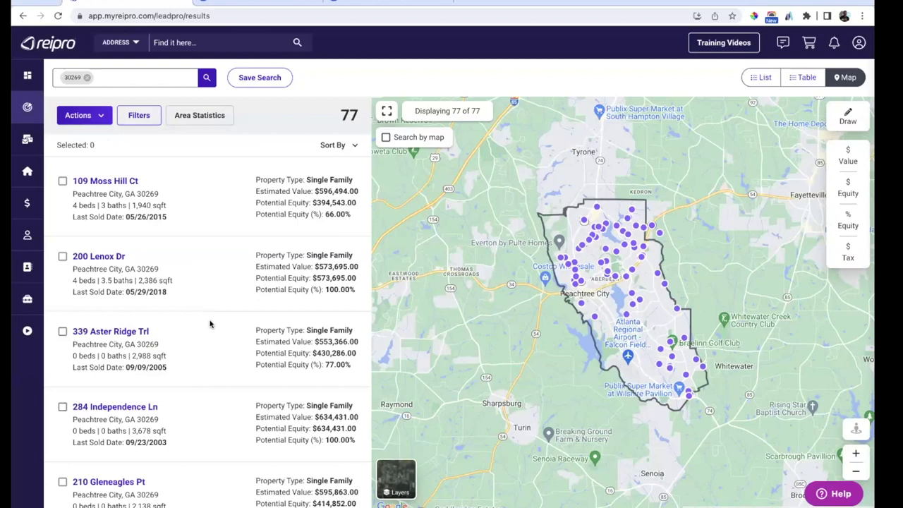
- Select all leads in the search results and choose to add them to a marketing campaign
{"action": "left_click", "coordinate": [103, 117]}
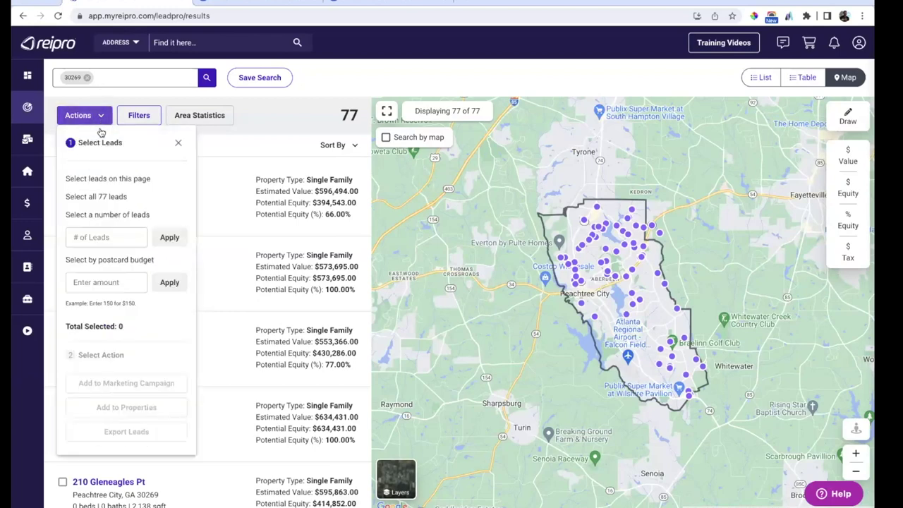
{"action": "left_click", "coordinate": [98, 198]}
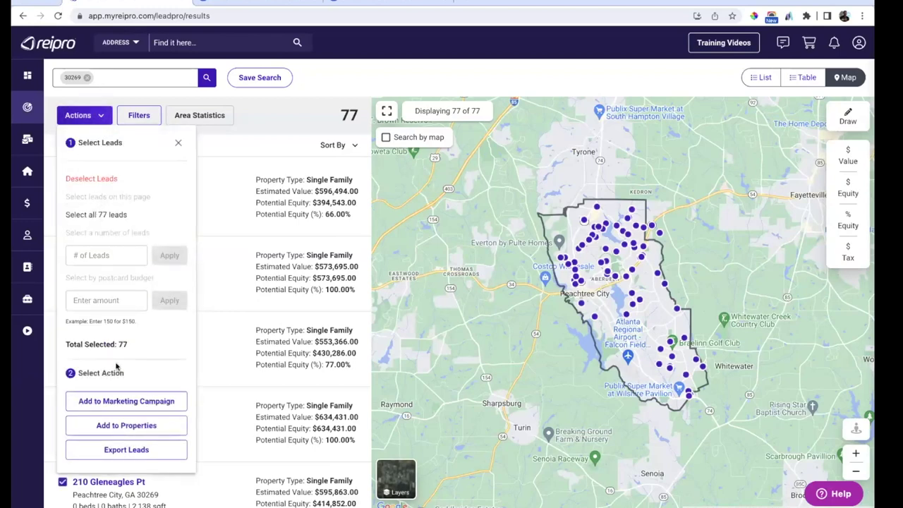
{"action": "left_click", "coordinate": [116, 401]}
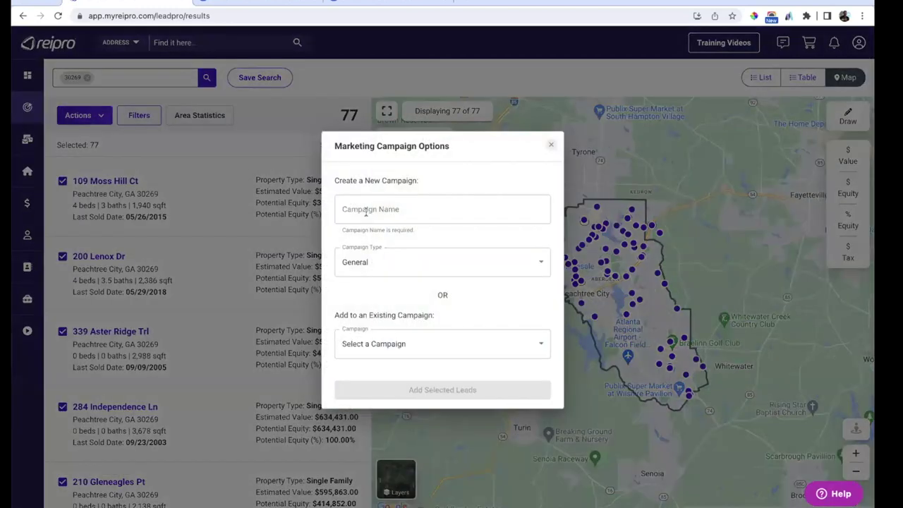
- Create a new campaign named 30269-LO with the type Lease Options and add the selected leads to it
{"action": "left_click", "coordinate": [366, 211]}
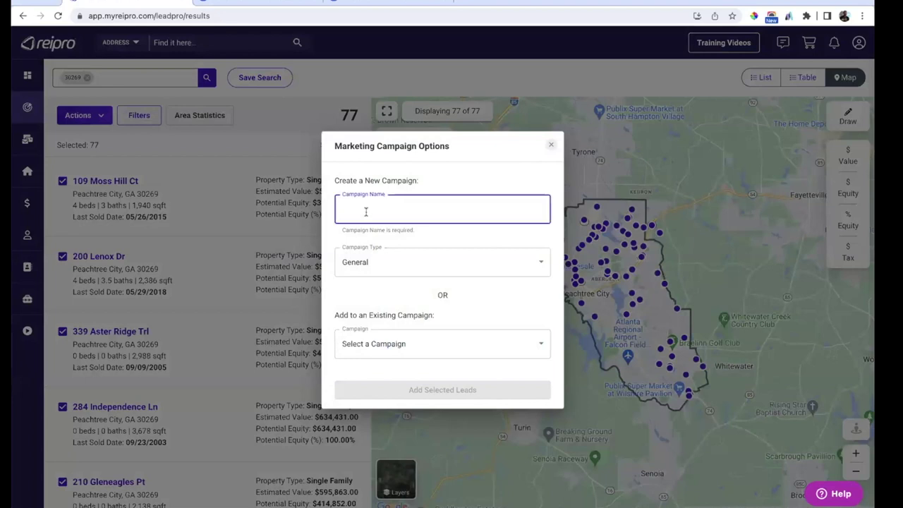
{"action": "type", "text": "302"}
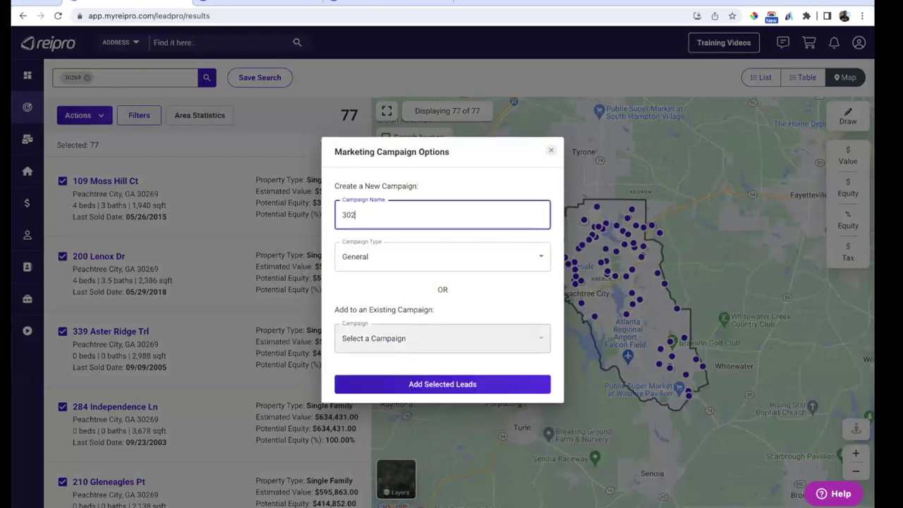
{"action": "type", "text": "69-LO"}
{"action": "left_click", "coordinate": [381, 260]}
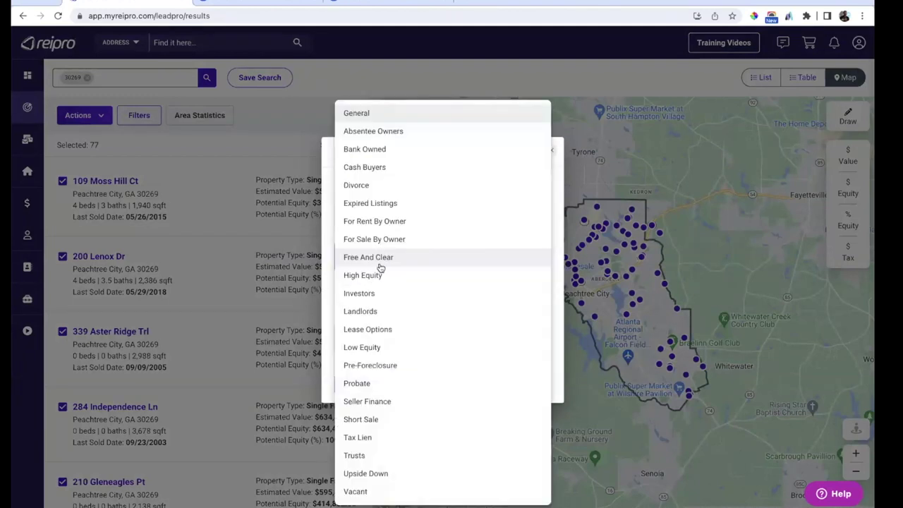
{"action": "left_click", "coordinate": [371, 330]}
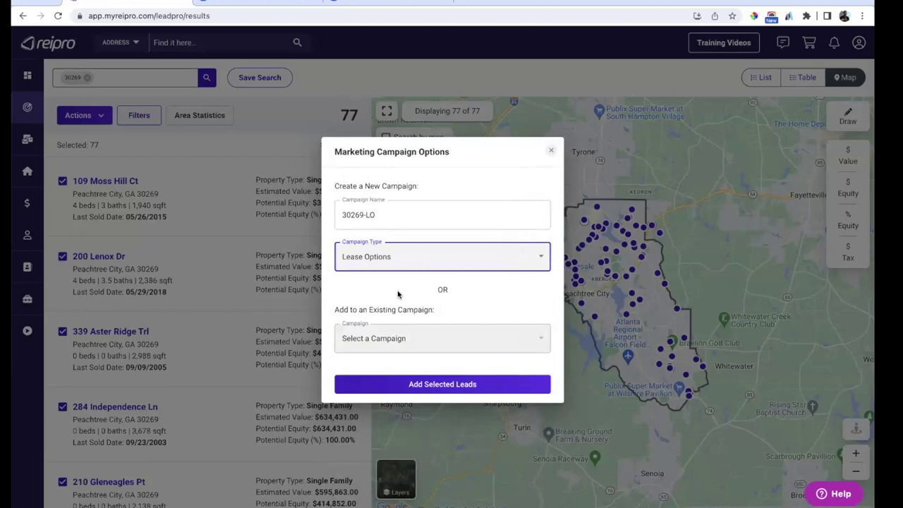
{"action": "left_click", "coordinate": [421, 383]}
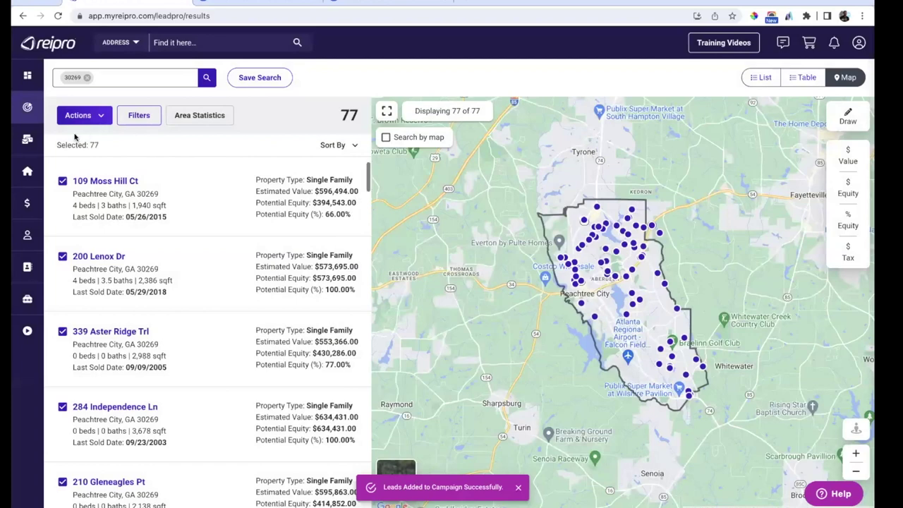
- Start a postcard order for the 30269-LO campaign and continue with the Single Mailer workflow and One Time frequency
{"action": "left_click", "coordinate": [70, 139]}
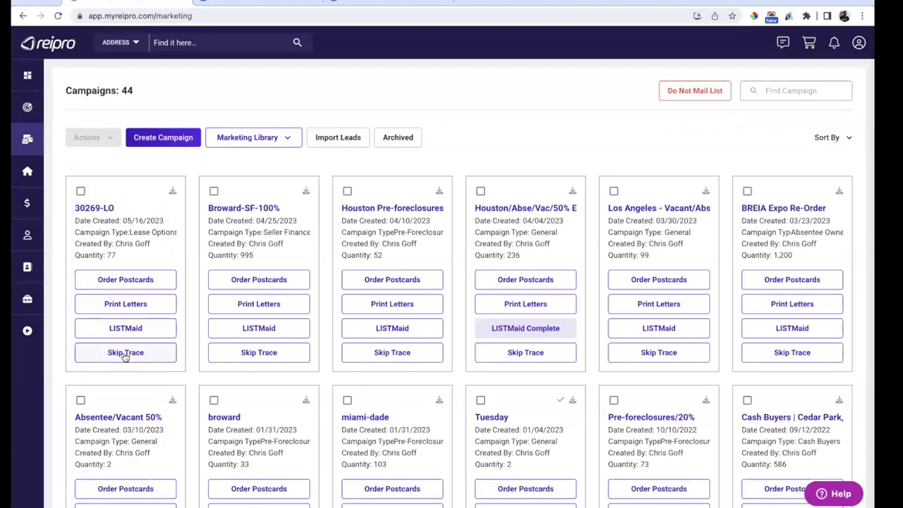
{"action": "left_click", "coordinate": [138, 282]}
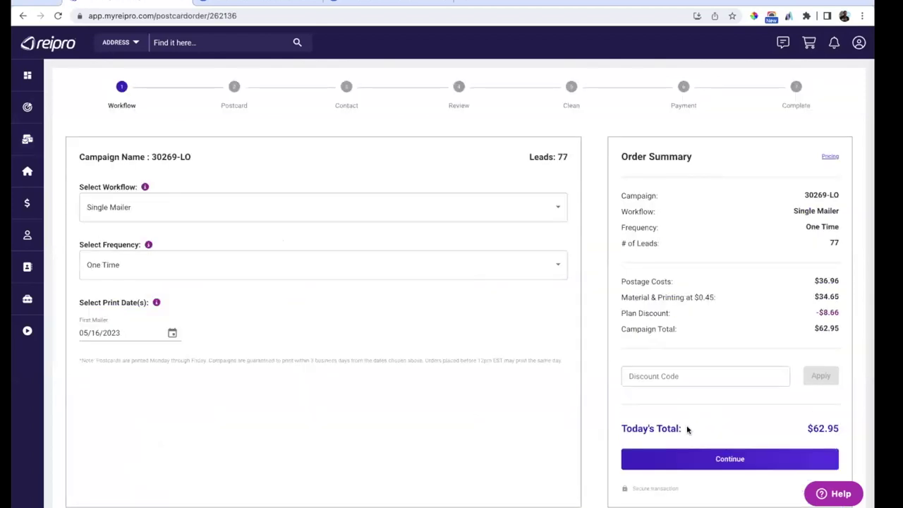
{"action": "left_click", "coordinate": [223, 209]}
{"action": "left_click", "coordinate": [220, 205]}
{"action": "left_click", "coordinate": [707, 459]}
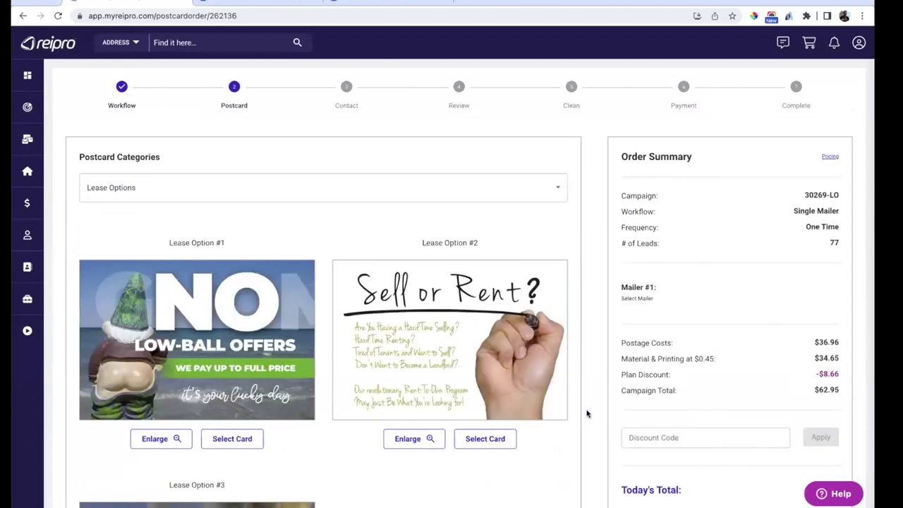
- Examine the Lease Options postcard designs and the postcard category choice
{"action": "scroll", "coordinate": [582, 350], "scroll_direction": "down", "scroll_amount": 5}
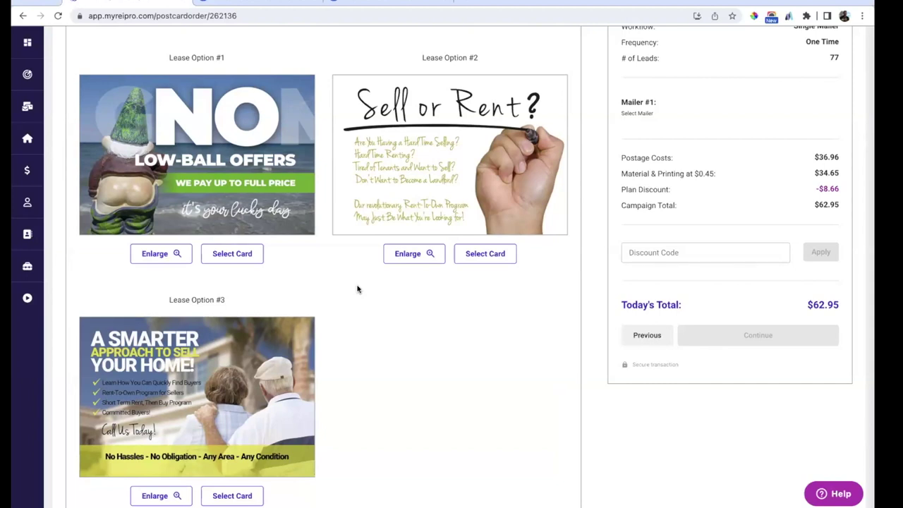
{"action": "scroll", "coordinate": [357, 288], "scroll_direction": "up", "scroll_amount": 4}
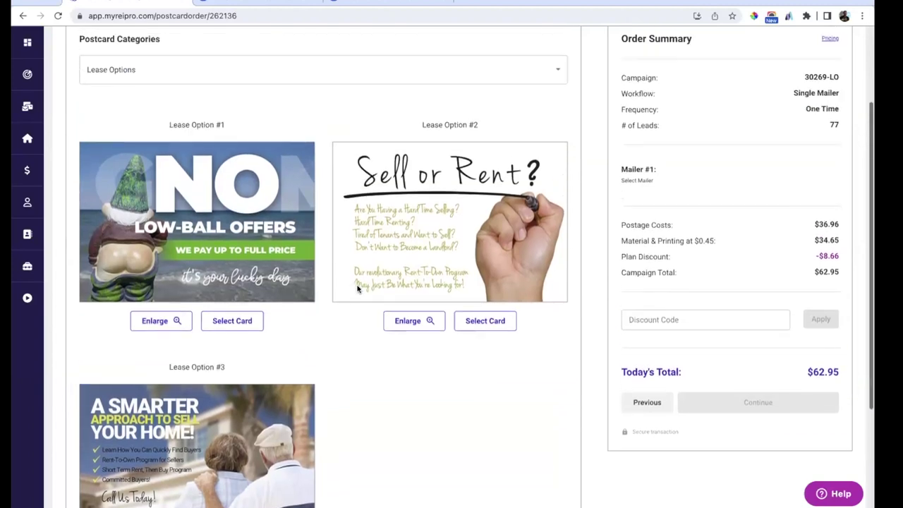
{"action": "left_click", "coordinate": [328, 140]}
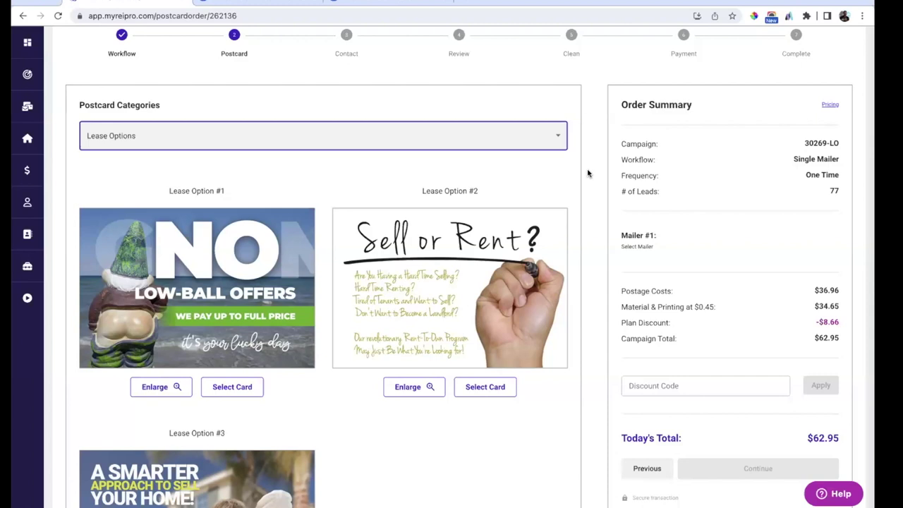
{"action": "left_click", "coordinate": [587, 173]}
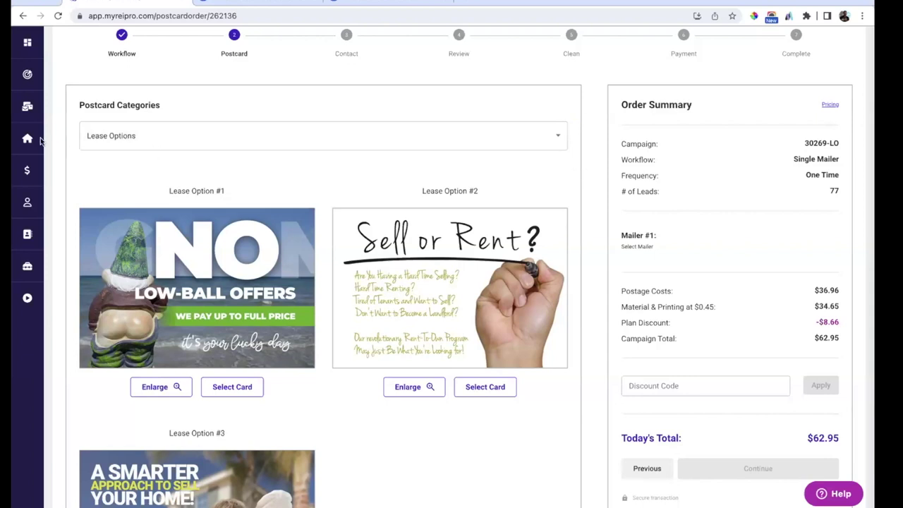
- Go to the saved properties, open the Tyrone, GA property's details and go to workflow step 2, Contact Owner
{"action": "left_click", "coordinate": [66, 139]}
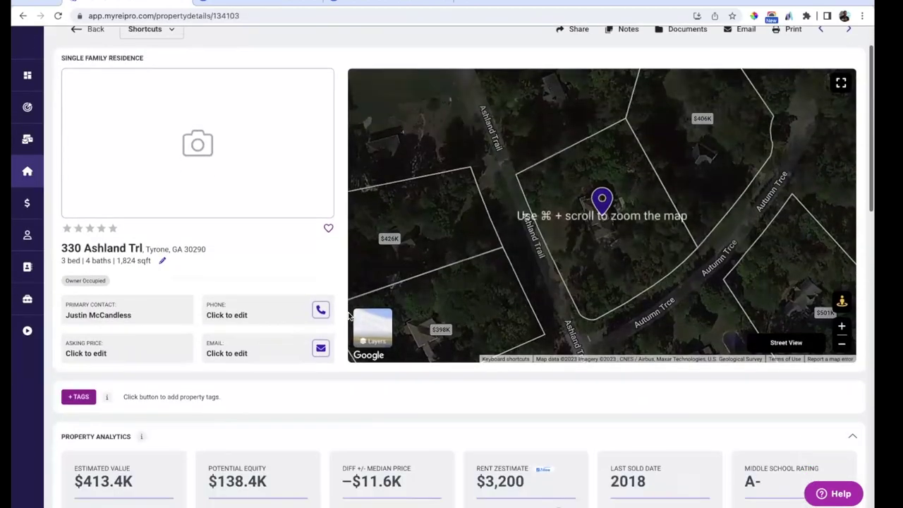
{"action": "scroll", "coordinate": [451, 212], "scroll_direction": "down", "scroll_amount": 5}
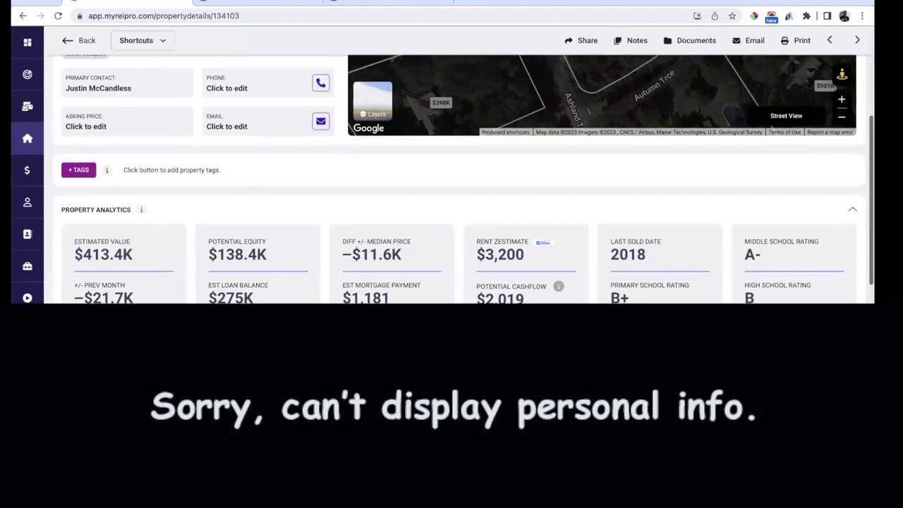
{"action": "scroll", "coordinate": [451, 177], "scroll_direction": "down", "scroll_amount": 5}
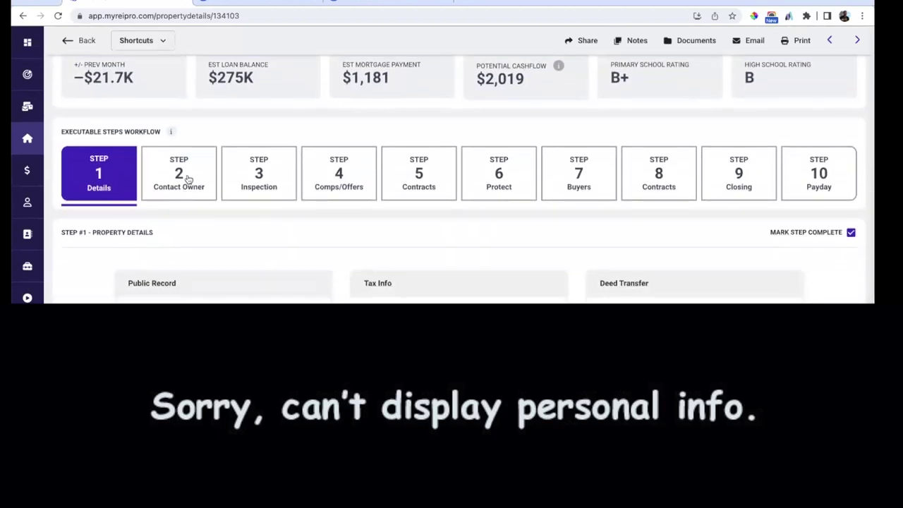
{"action": "left_click", "coordinate": [183, 176]}
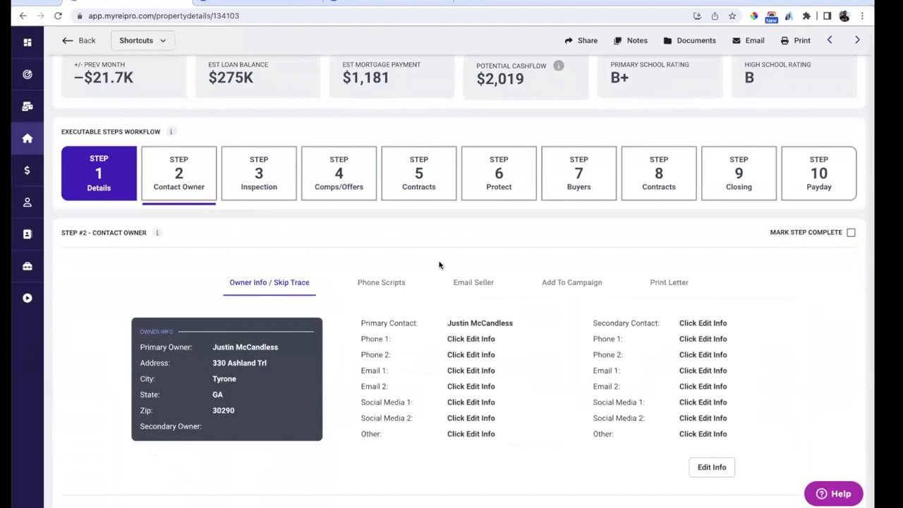
- Open the phone scripts for contacting the property owner and view the available script choices
{"action": "scroll", "coordinate": [439, 264], "scroll_direction": "down", "scroll_amount": 1}
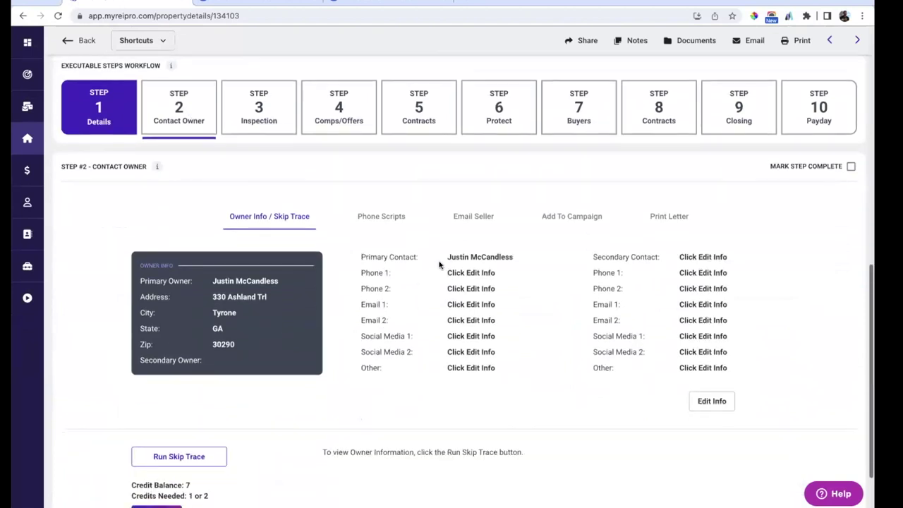
{"action": "left_click", "coordinate": [384, 223]}
{"action": "scroll", "coordinate": [271, 374], "scroll_direction": "down", "scroll_amount": 1}
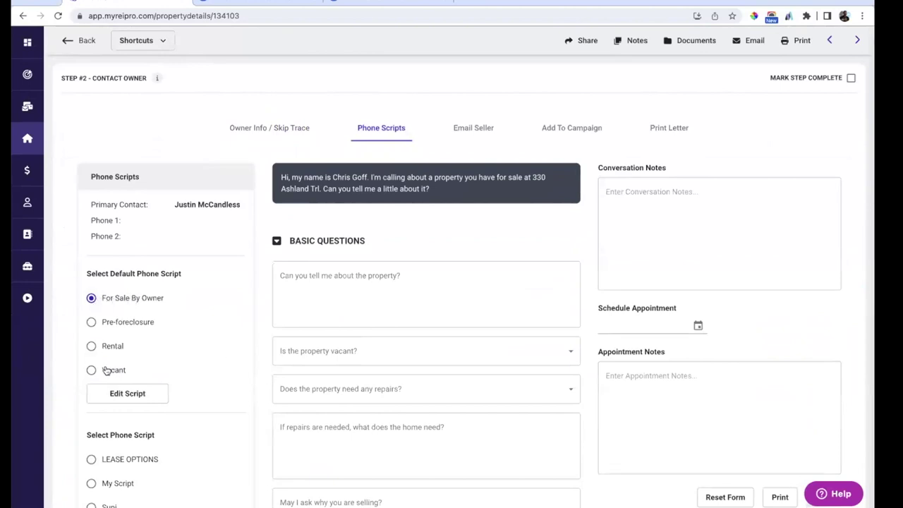
- Switch the default phone script to Rental and review its basic questions for the owner
{"action": "left_click", "coordinate": [91, 346]}
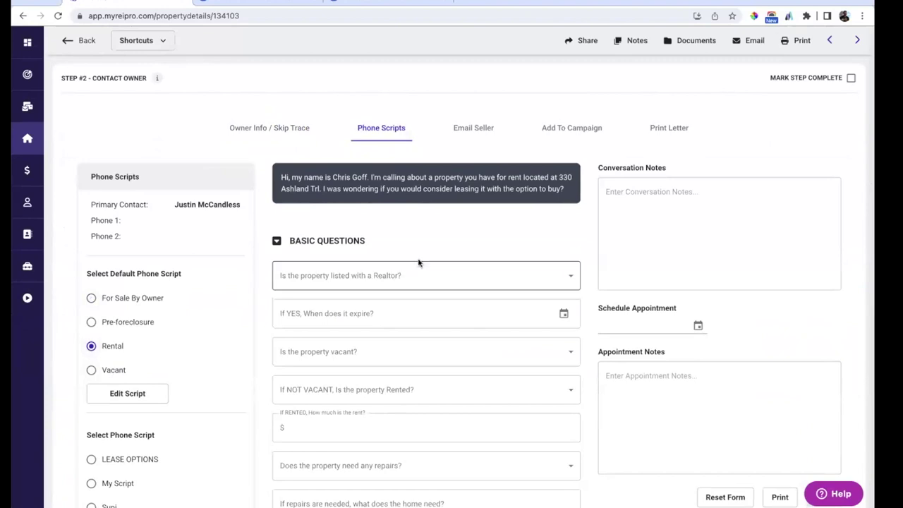
{"action": "scroll", "coordinate": [586, 305], "scroll_direction": "down", "scroll_amount": 3}
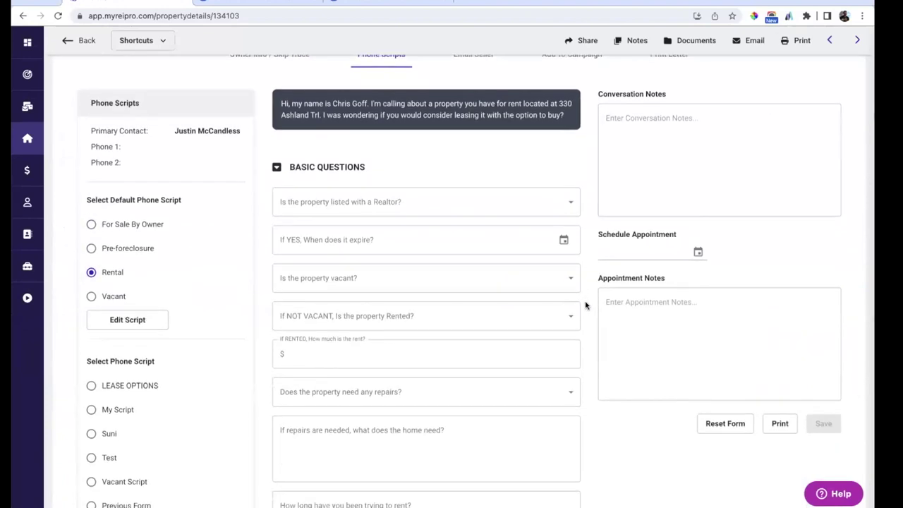
{"action": "scroll", "coordinate": [433, 225], "scroll_direction": "up", "scroll_amount": 3}
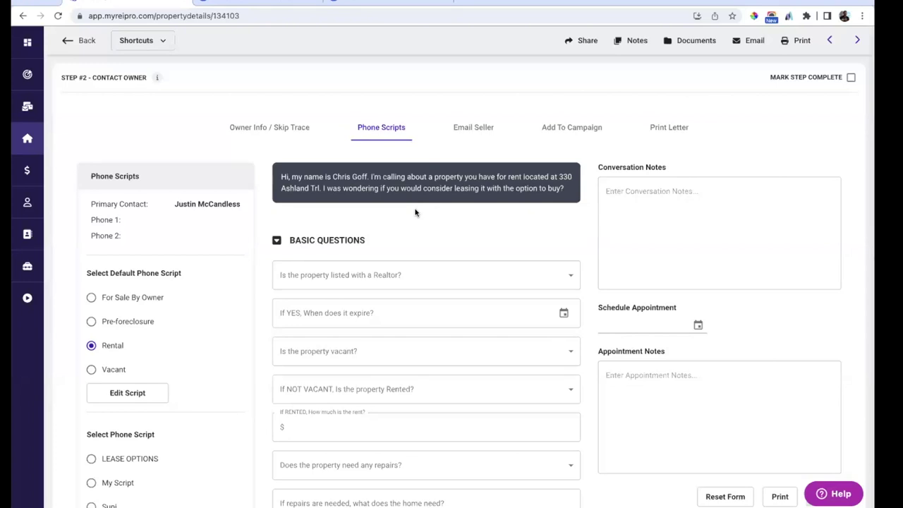
- Mark workflow steps 2, Contact Owner, and 3, Inspection, as complete
{"action": "scroll", "coordinate": [415, 212], "scroll_direction": "up", "scroll_amount": 5}
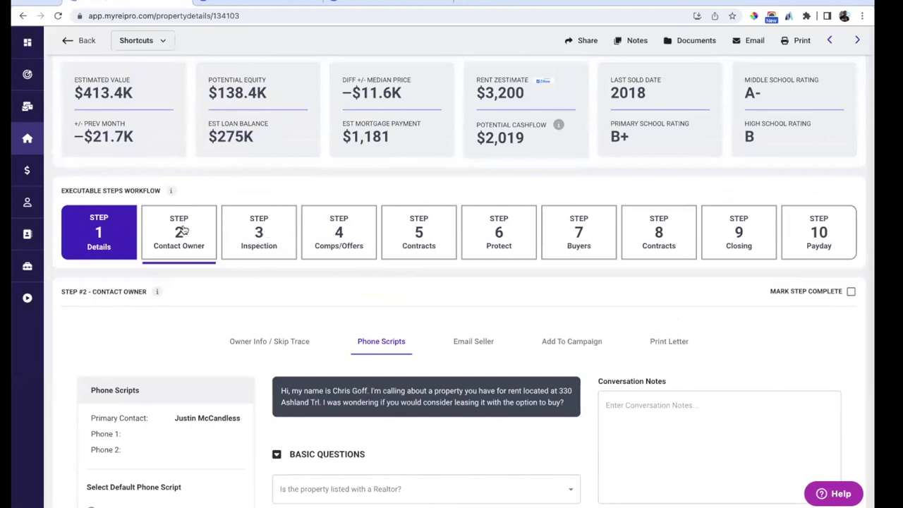
{"action": "left_click", "coordinate": [851, 292]}
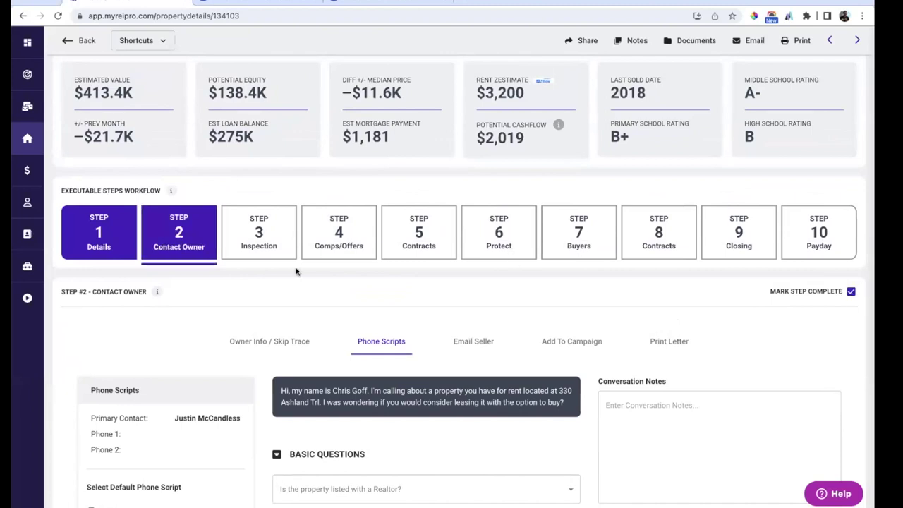
{"action": "left_click", "coordinate": [255, 231]}
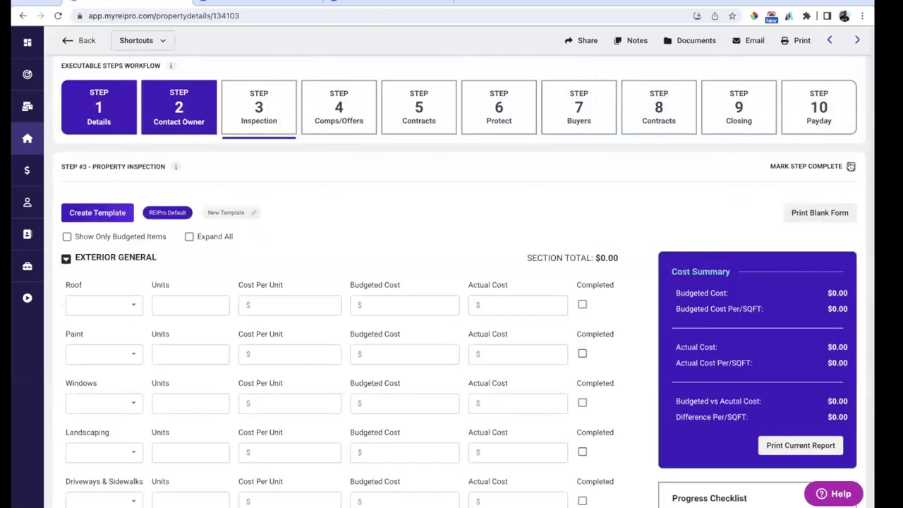
{"action": "left_click", "coordinate": [851, 166]}
- Go to workflow step 4, Comps/Offers, and review the comparable sales and the Lease Option Offer form
{"action": "left_click", "coordinate": [329, 110]}
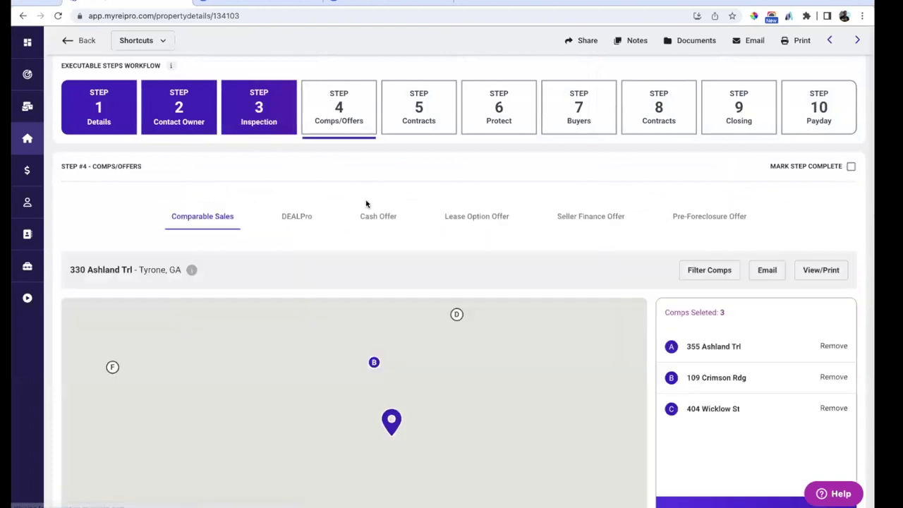
{"action": "scroll", "coordinate": [298, 219], "scroll_direction": "down", "scroll_amount": 1}
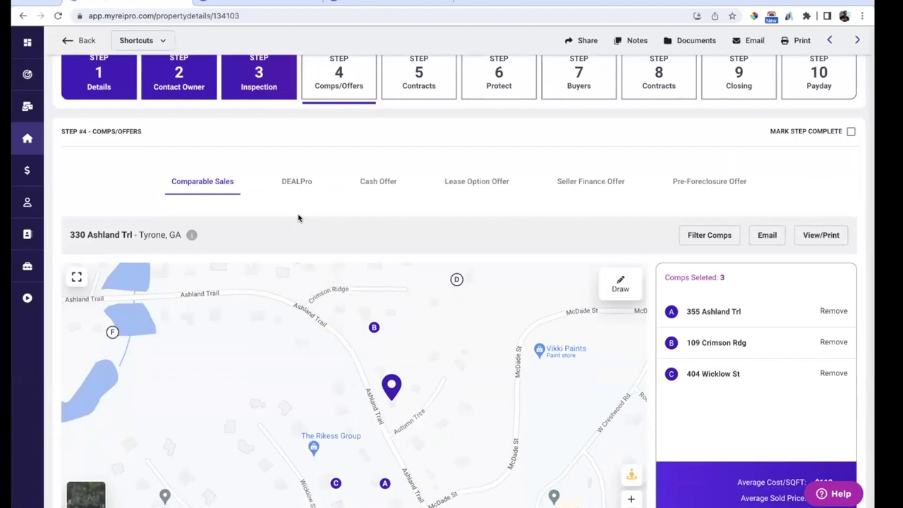
{"action": "scroll", "coordinate": [299, 218], "scroll_direction": "down", "scroll_amount": 5}
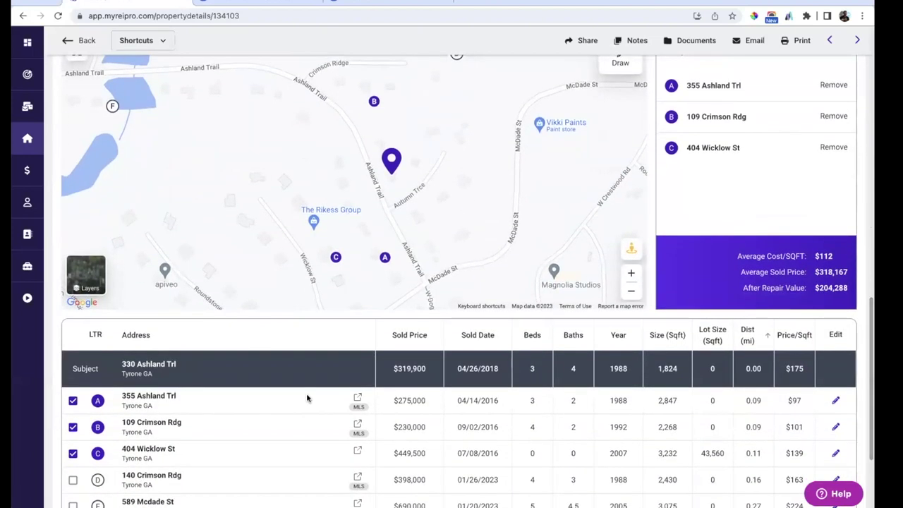
{"action": "scroll", "coordinate": [306, 398], "scroll_direction": "down", "scroll_amount": 1}
{"action": "scroll", "coordinate": [306, 398], "scroll_direction": "up", "scroll_amount": 1}
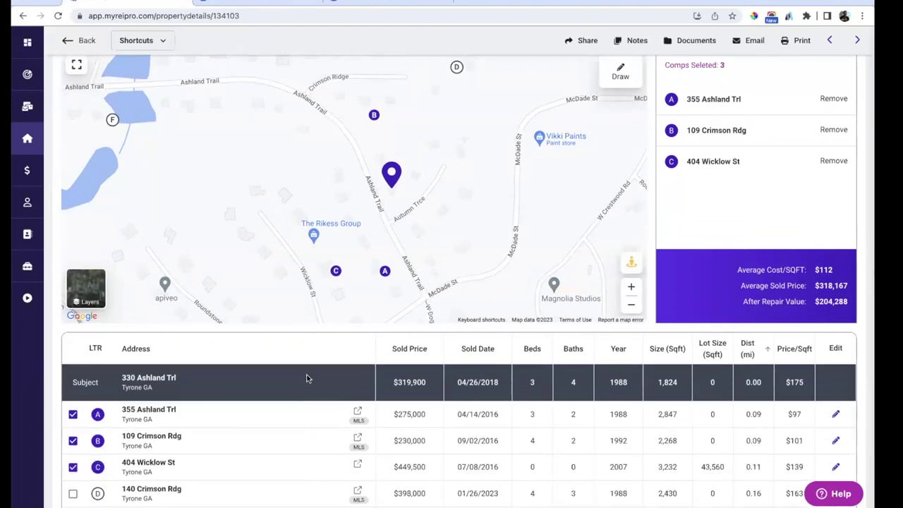
{"action": "scroll", "coordinate": [306, 379], "scroll_direction": "up", "scroll_amount": 5}
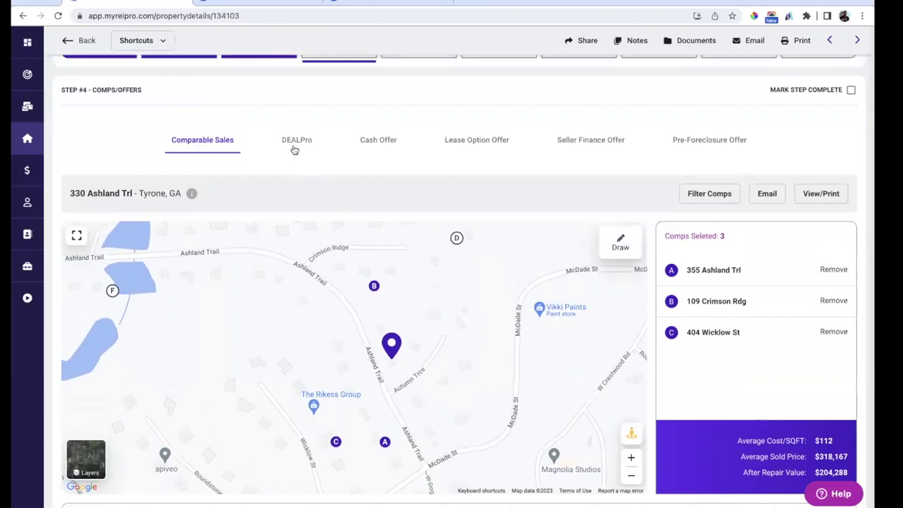
{"action": "left_click", "coordinate": [474, 146]}
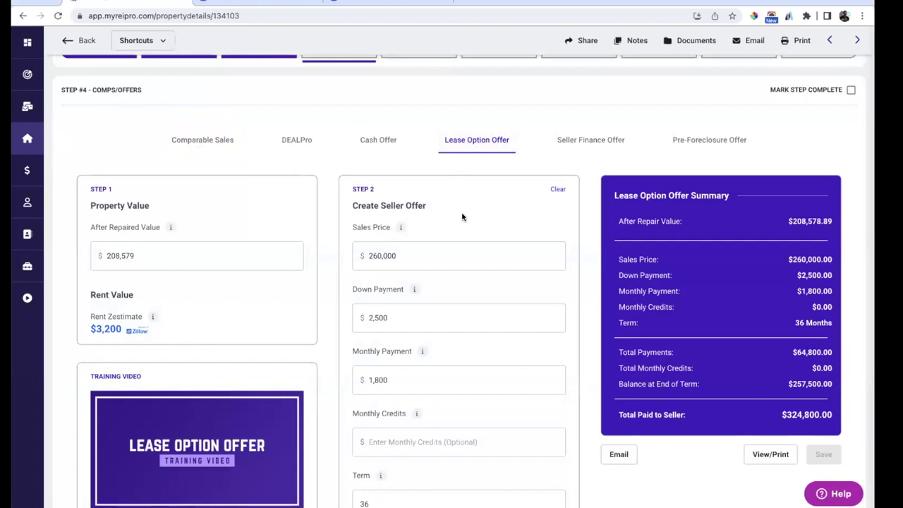
- Open the DEALPro analysis, choose Lease Option as both buying and selling strategy, and review the assumption and profit fields
{"action": "left_click", "coordinate": [297, 139]}
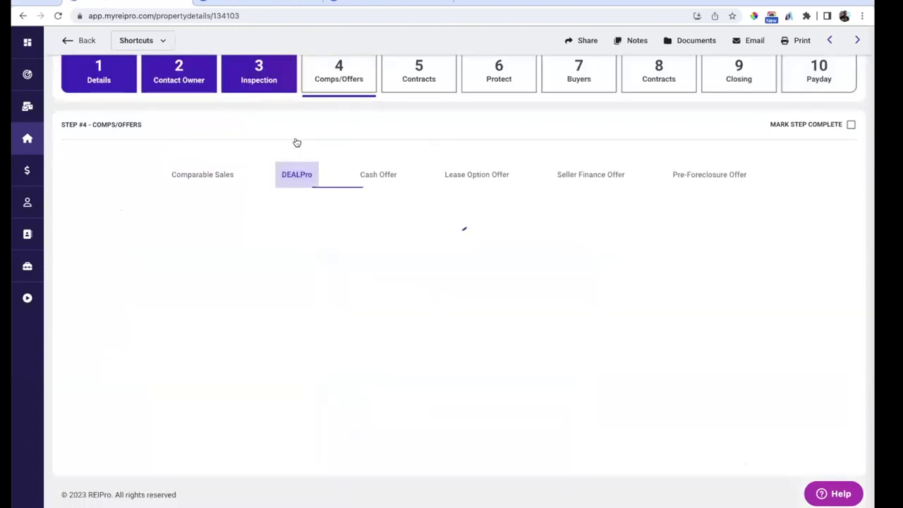
{"action": "scroll", "coordinate": [403, 272], "scroll_direction": "down", "scroll_amount": 2}
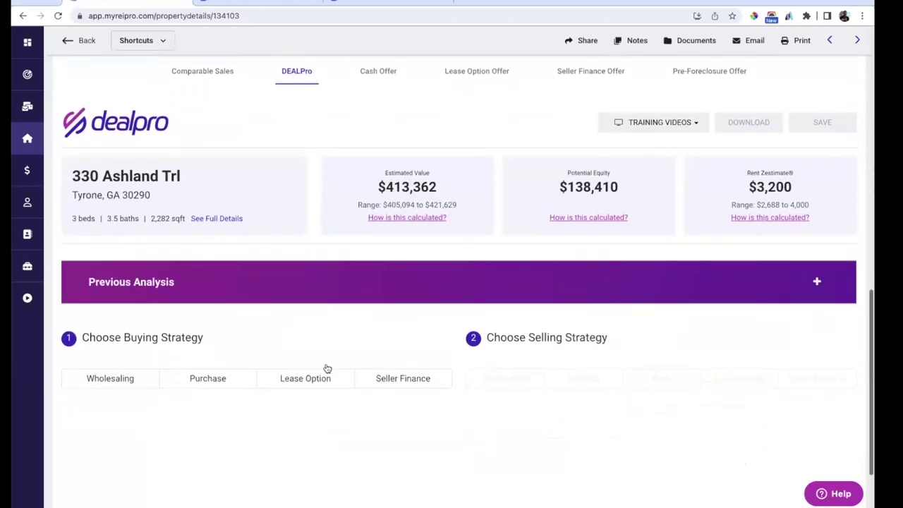
{"action": "scroll", "coordinate": [306, 353], "scroll_direction": "down", "scroll_amount": 1}
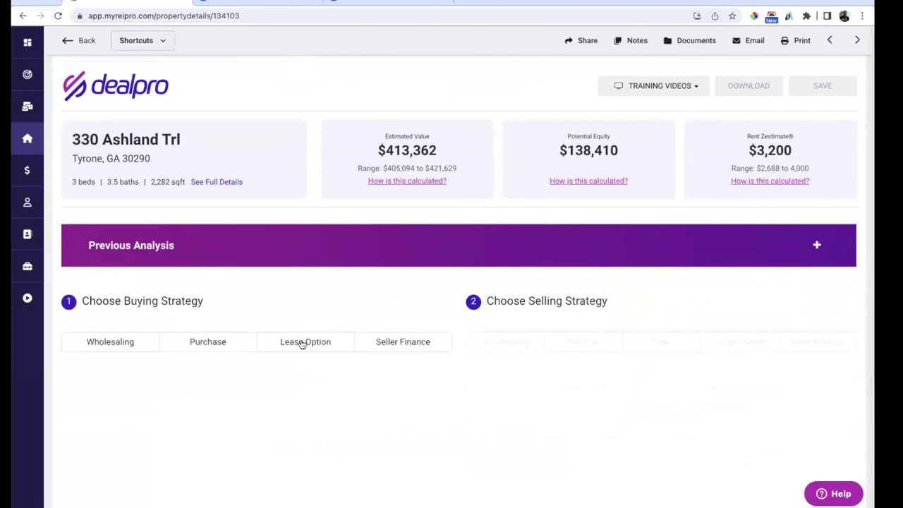
{"action": "left_click", "coordinate": [304, 346]}
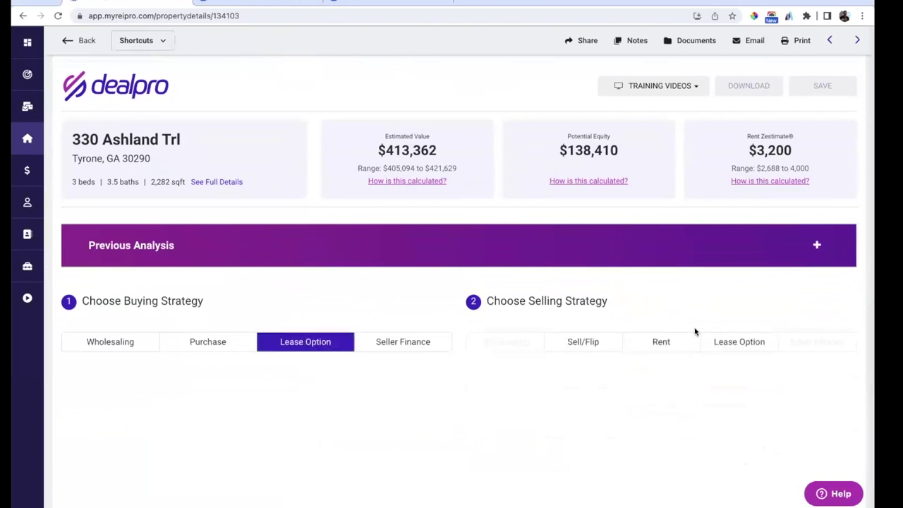
{"action": "left_click", "coordinate": [731, 342]}
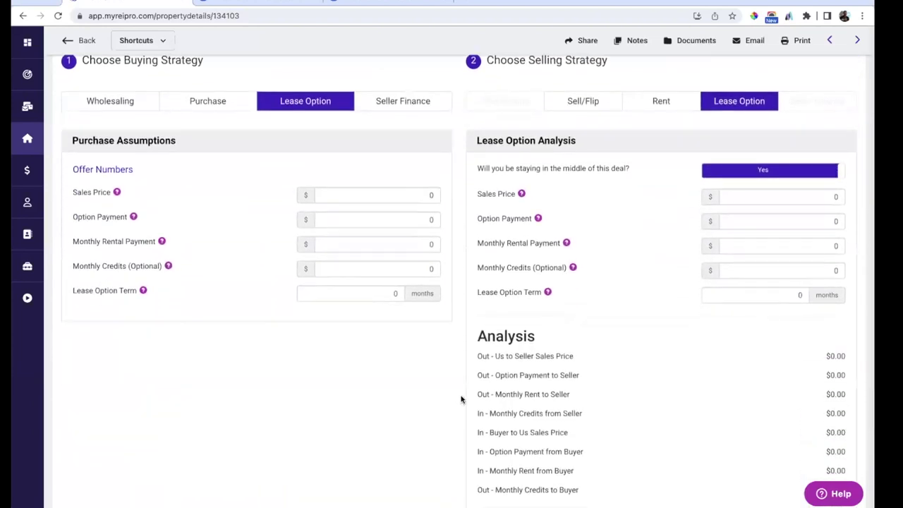
{"action": "scroll", "coordinate": [461, 400], "scroll_direction": "down", "scroll_amount": 5}
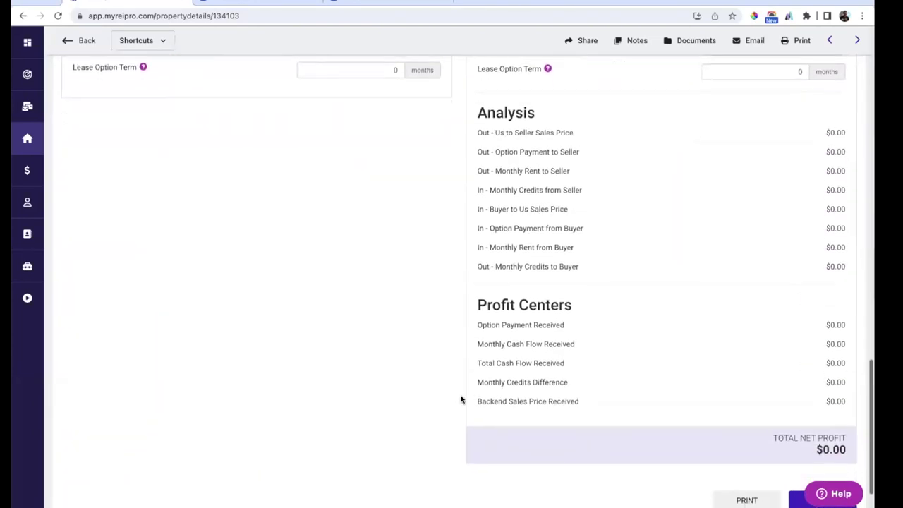
{"action": "scroll", "coordinate": [461, 400], "scroll_direction": "up", "scroll_amount": 4}
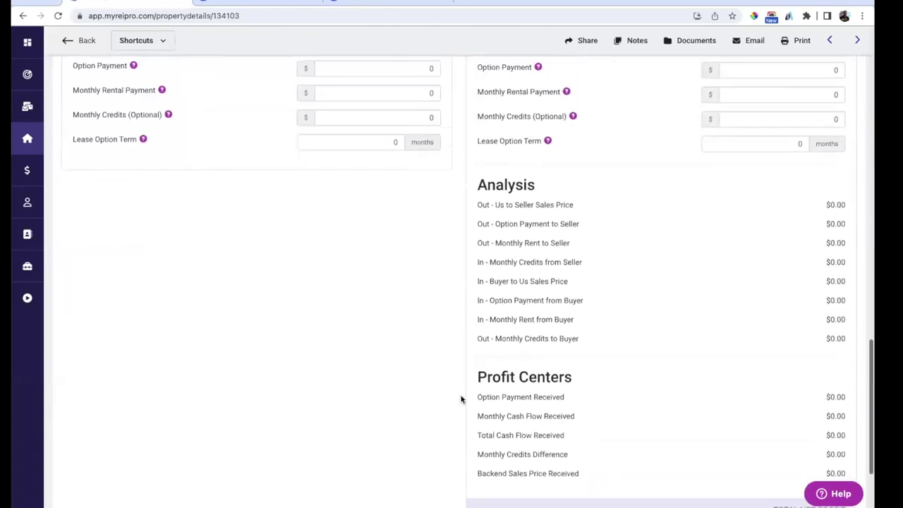
{"action": "scroll", "coordinate": [461, 400], "scroll_direction": "up", "scroll_amount": 3}
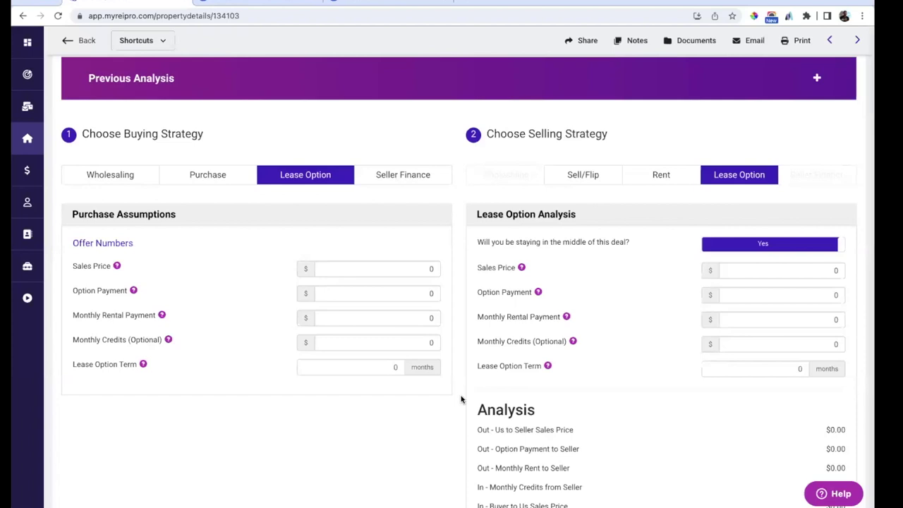
- Go to workflow step 5, Contracts, and examine the blank seller contracts, especially the Lease Option Agreement
{"action": "scroll", "coordinate": [461, 400], "scroll_direction": "up", "scroll_amount": 5}
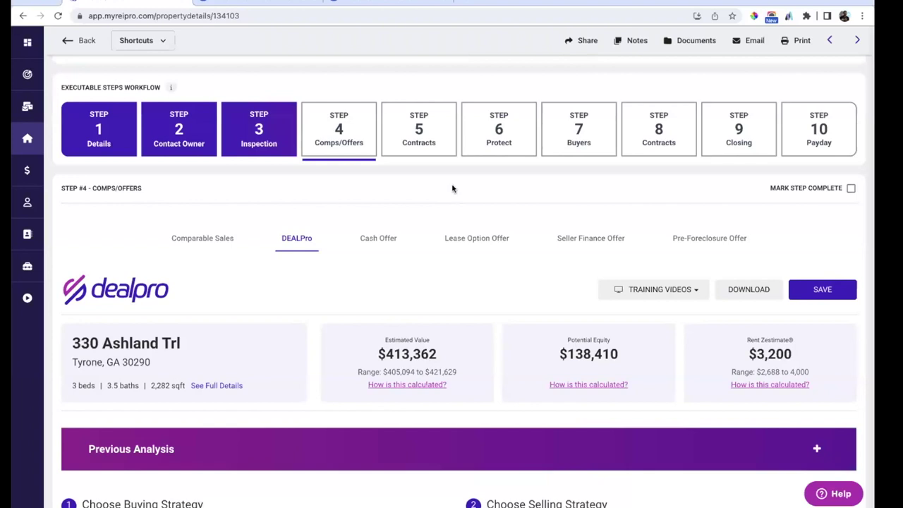
{"action": "left_click", "coordinate": [409, 141]}
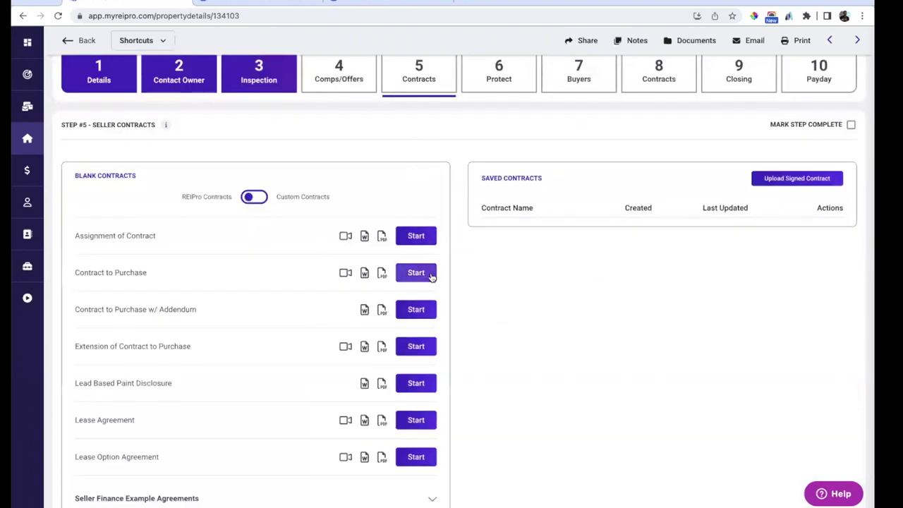
{"action": "scroll", "coordinate": [430, 278], "scroll_direction": "down", "scroll_amount": 2}
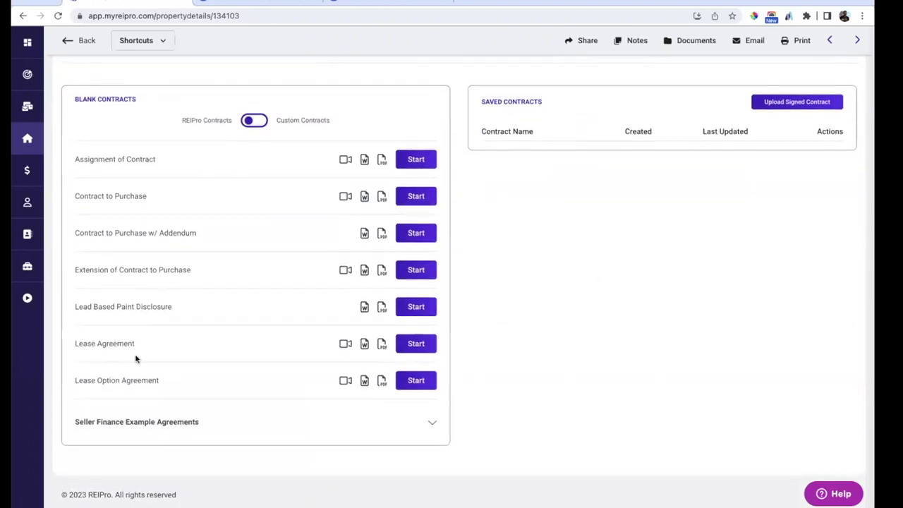
{"action": "left_click_drag", "start_coordinate": [74, 383], "coordinate": [170, 385]}
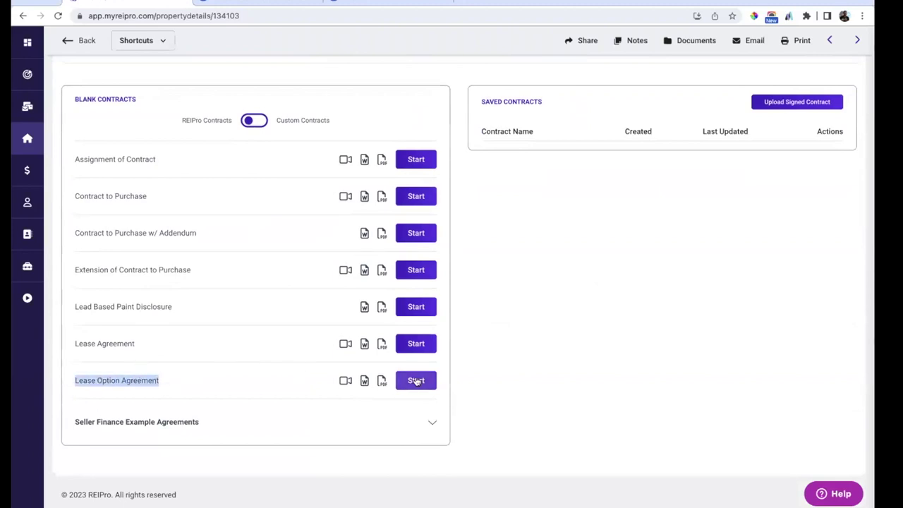
{"action": "left_click", "coordinate": [486, 234]}
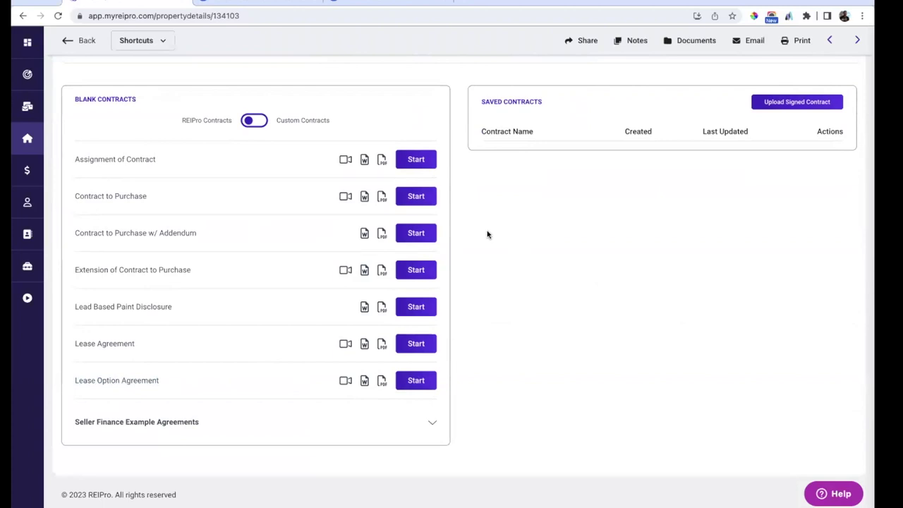
{"action": "scroll", "coordinate": [486, 234], "scroll_direction": "up", "scroll_amount": 5}
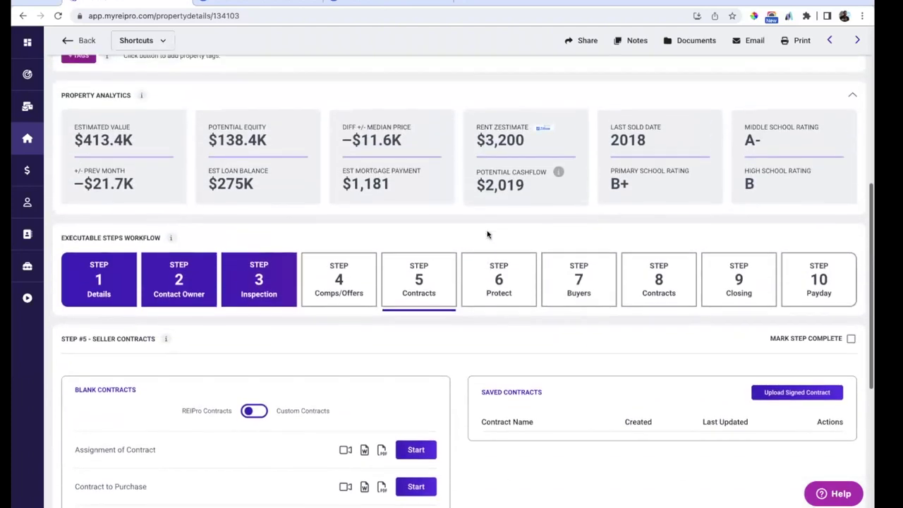